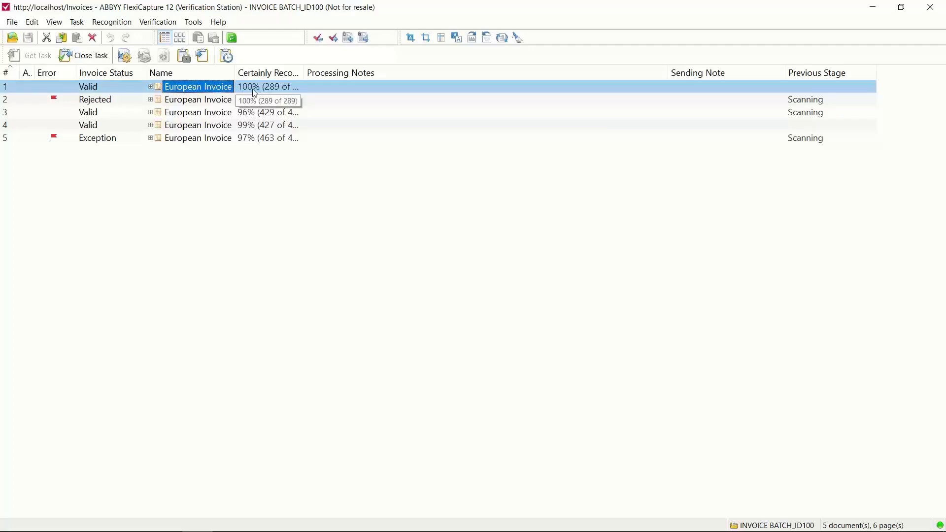
Step: Open the first European Invoice and check its Business Unit name, street, postal code, city, address and VATID fields against the invoice image
double_click(218, 86)
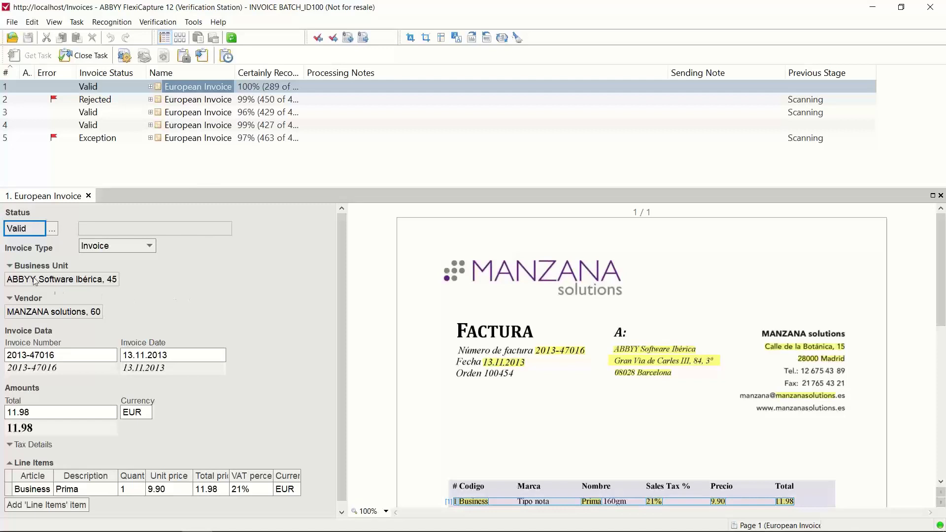
click(10, 267)
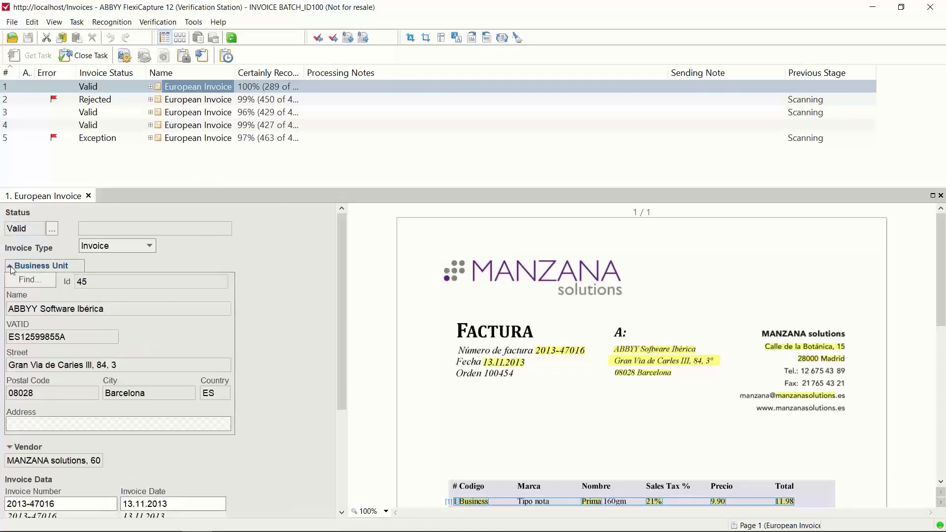
click(22, 309)
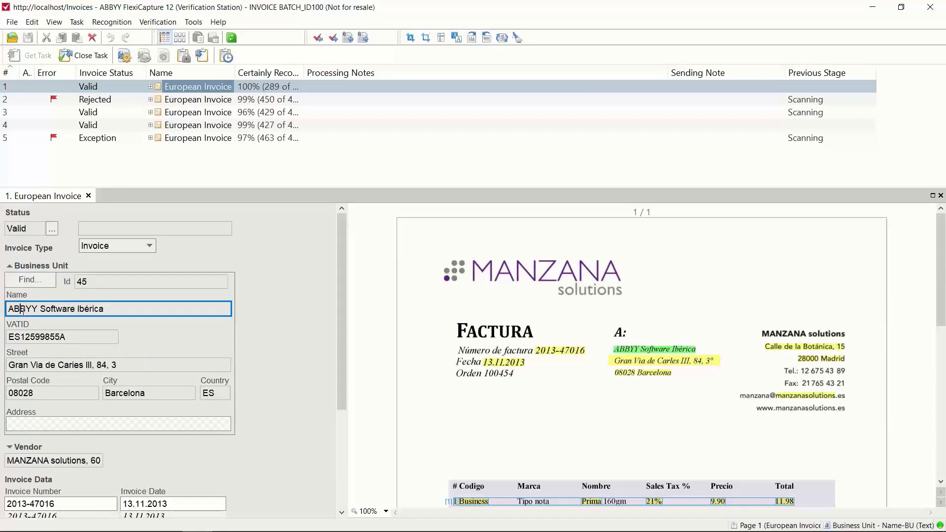
click(70, 366)
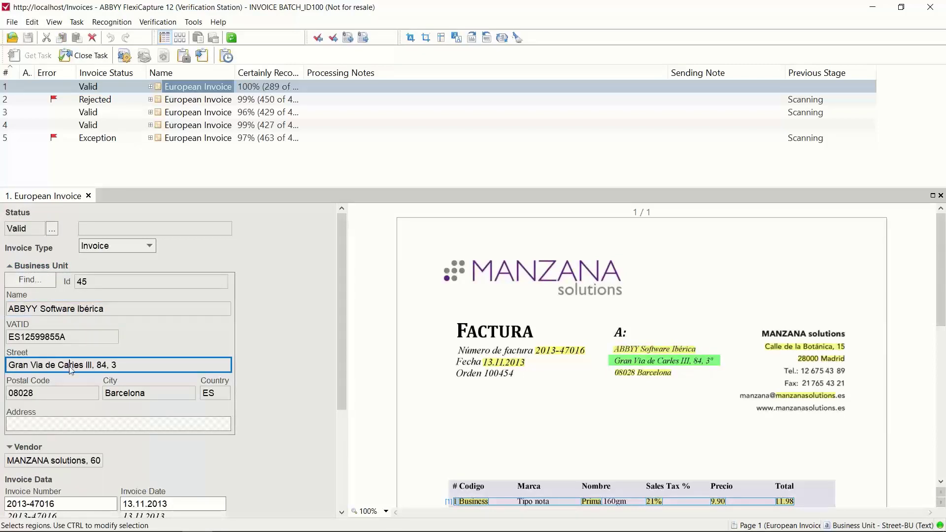
click(54, 388)
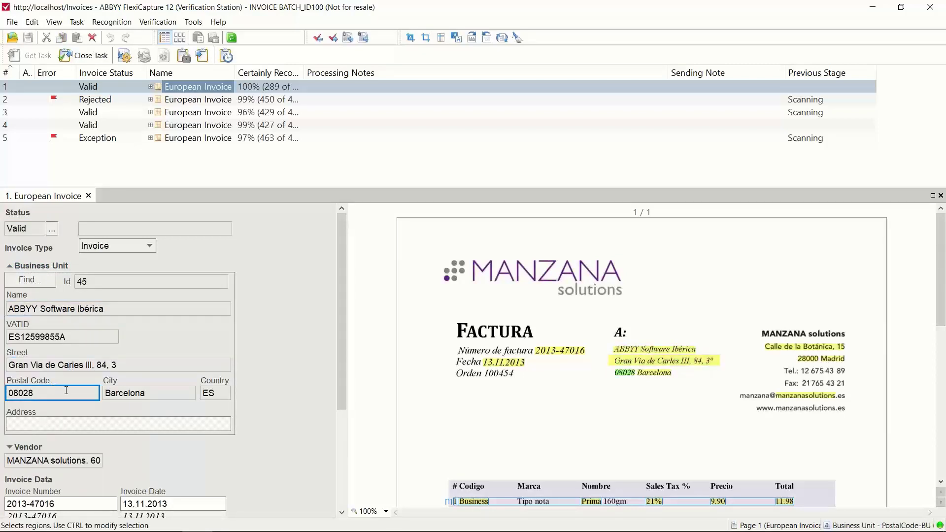
click(123, 393)
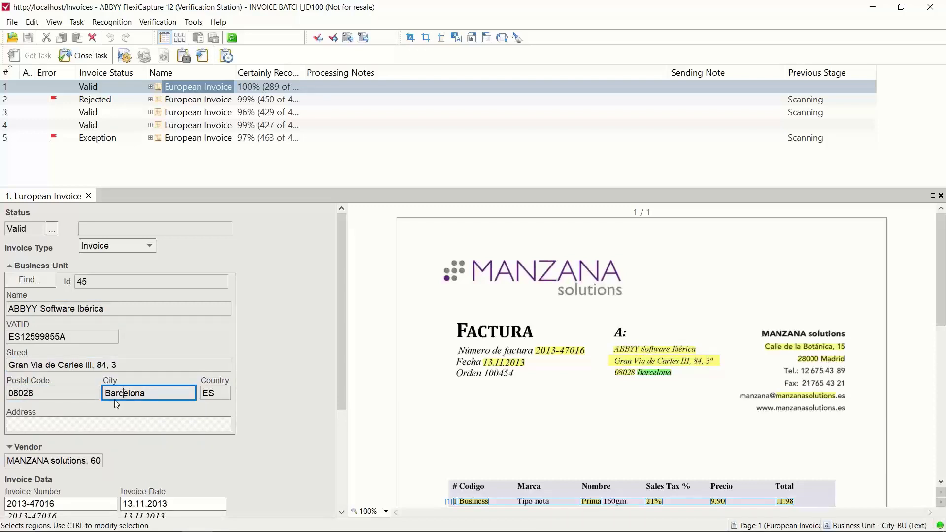
click(72, 419)
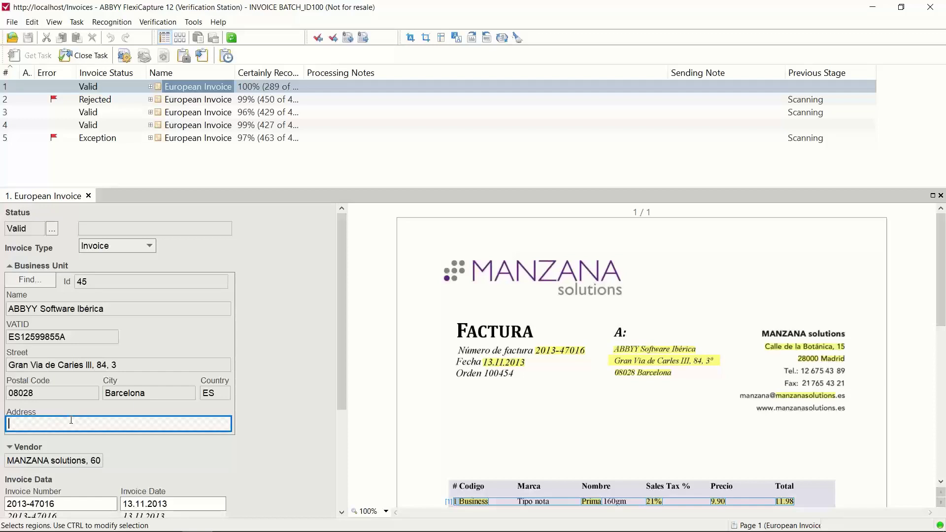
click(95, 337)
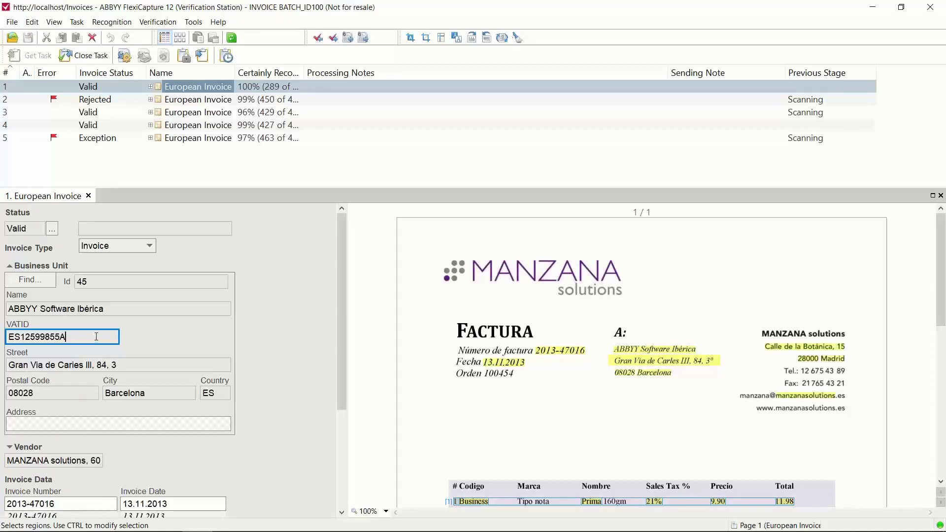
Step: View the matching records in the Business Unit lookup, dismiss it without selecting one, and collapse the Business Unit section
click(41, 281)
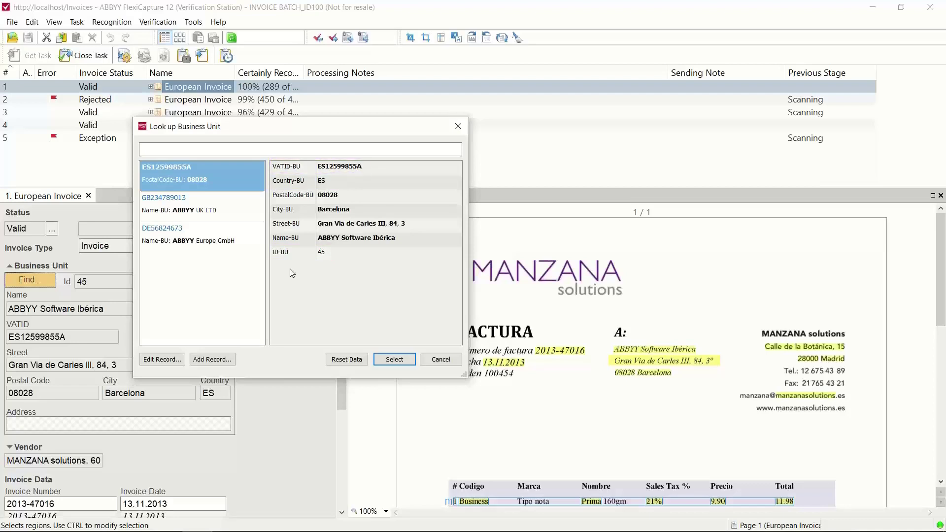
click(441, 361)
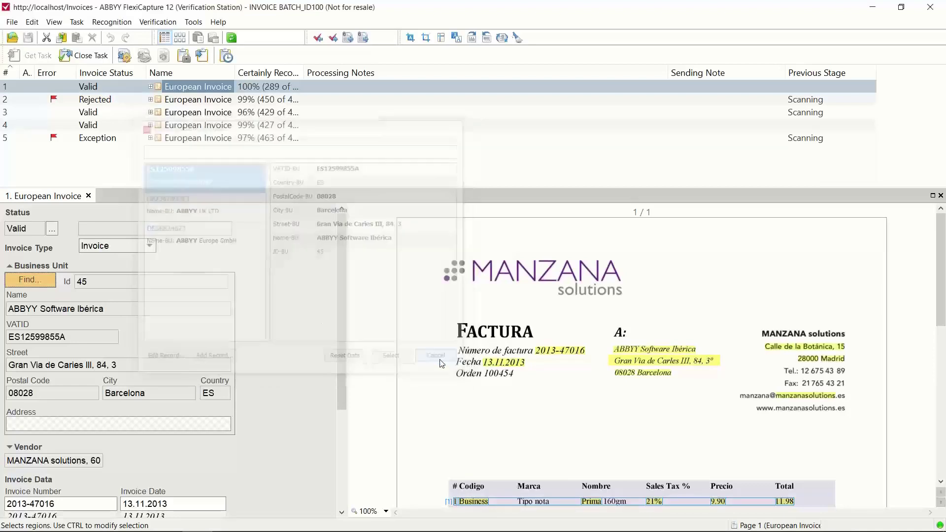
click(10, 267)
Step: Expand the Vendor section, check its name, VATID, address and bank fields against the invoice image, and collapse it
click(9, 299)
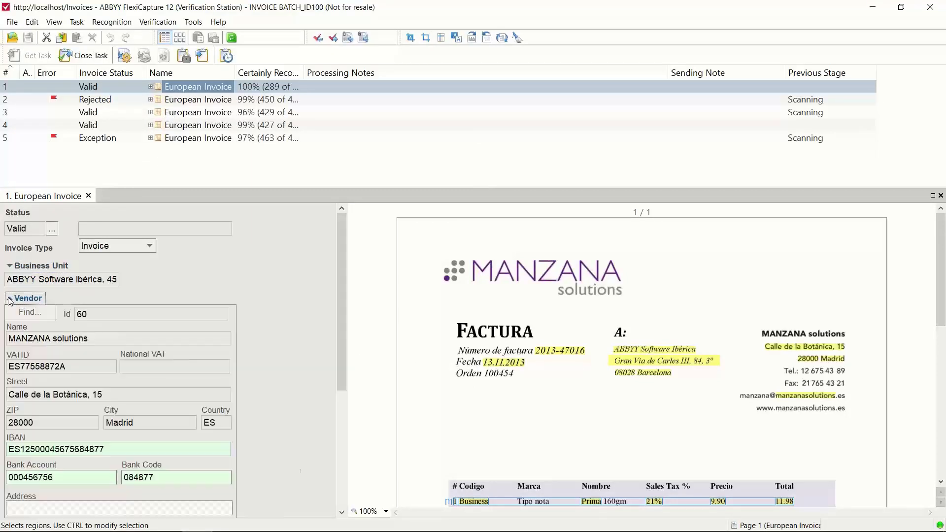
click(15, 338)
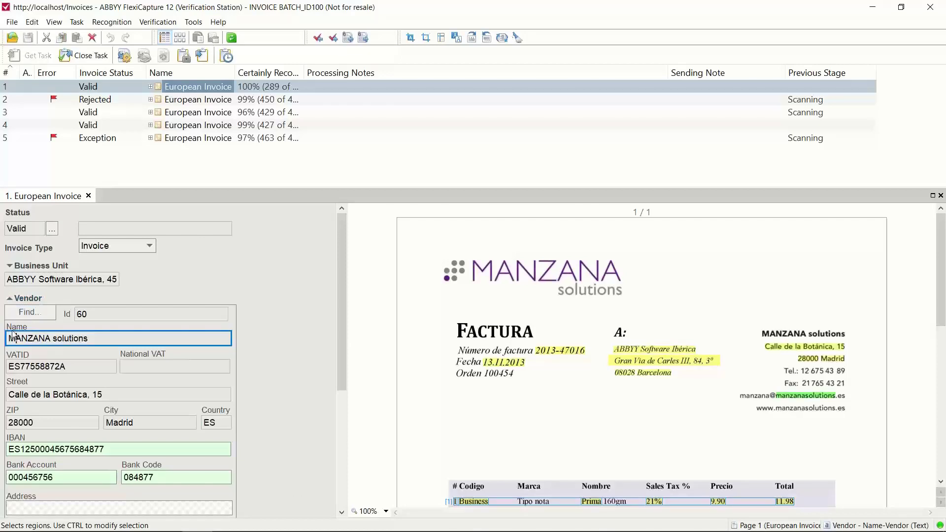
click(25, 365)
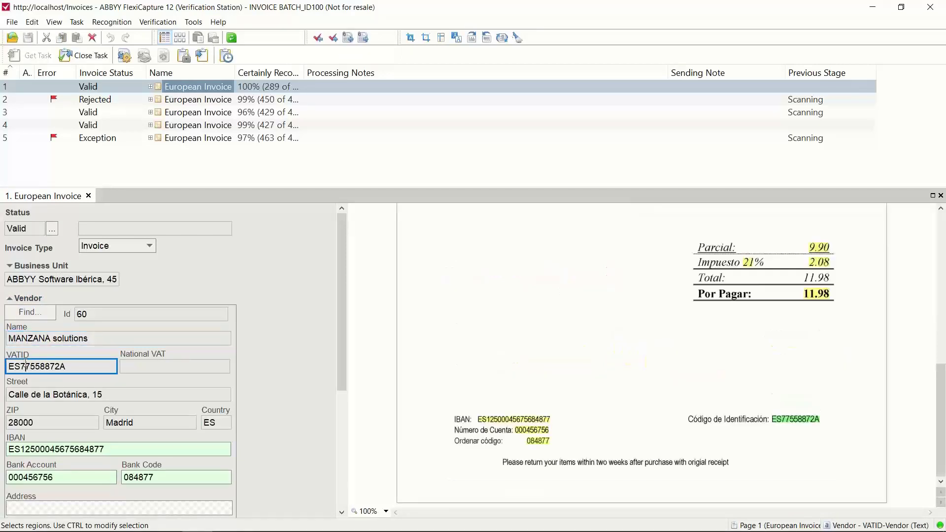
click(31, 394)
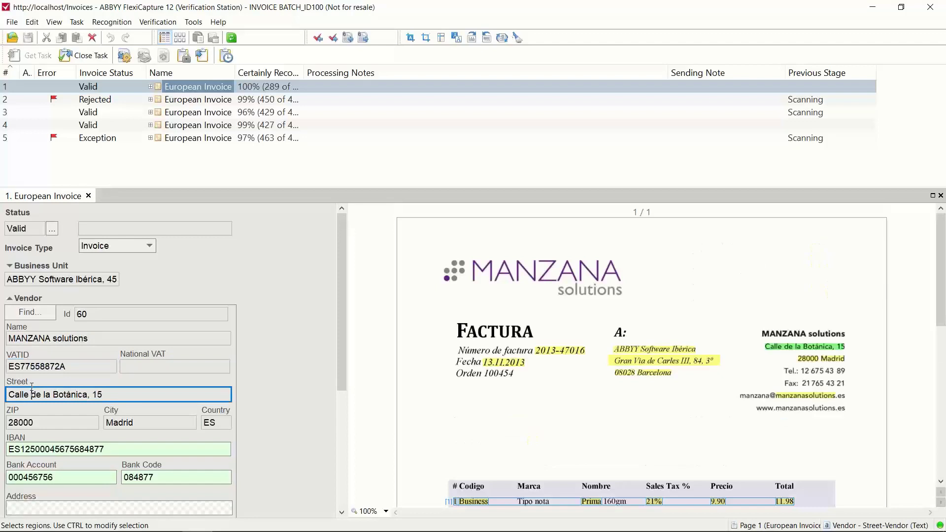
click(30, 422)
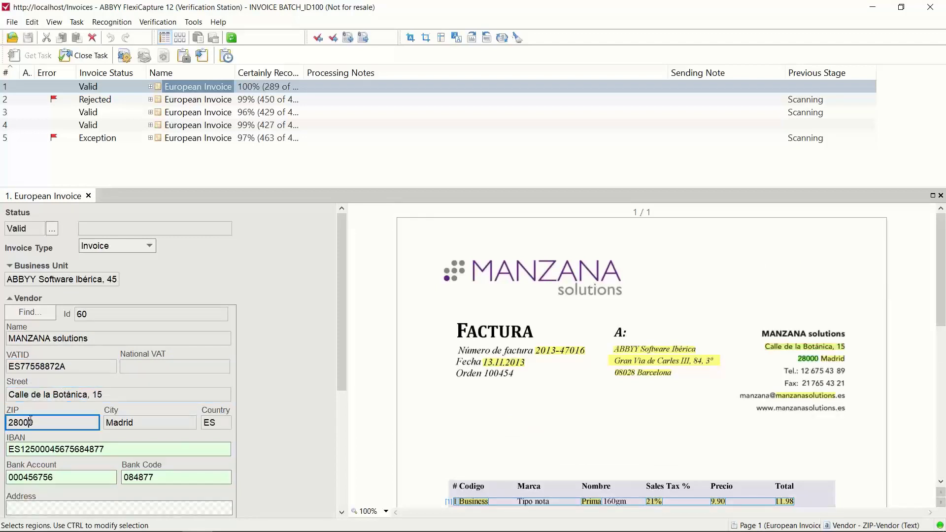
click(118, 424)
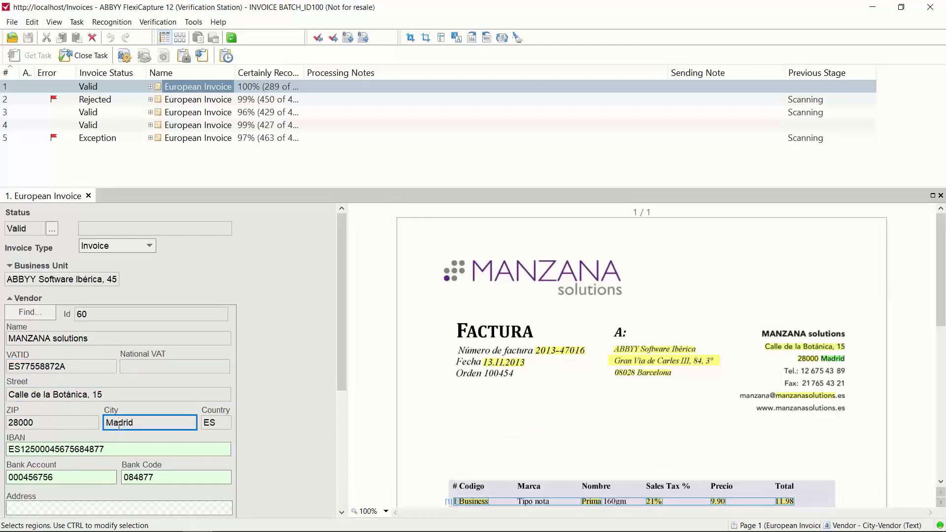
click(114, 446)
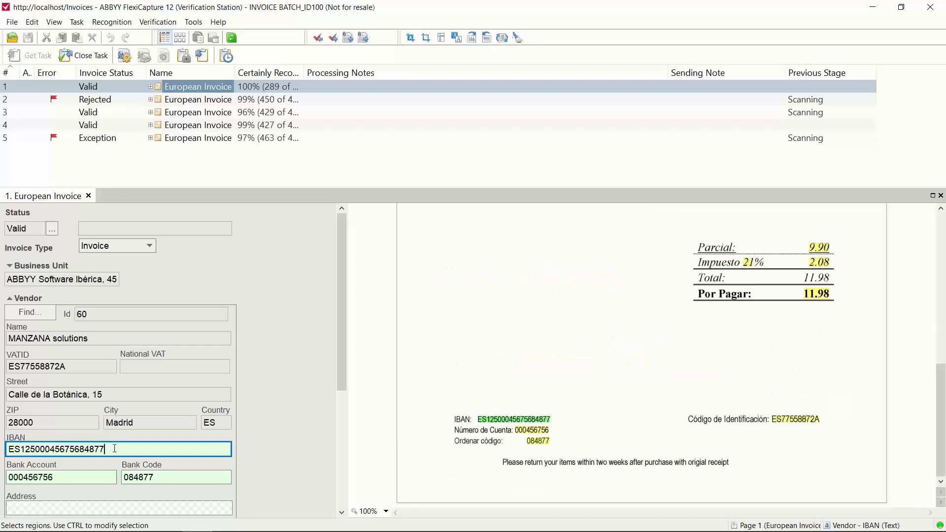
click(89, 478)
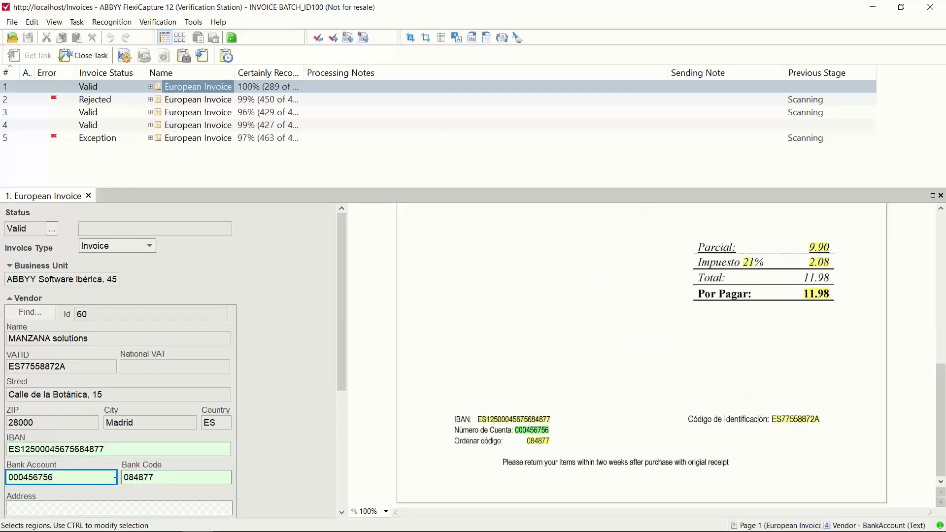
click(137, 477)
click(55, 503)
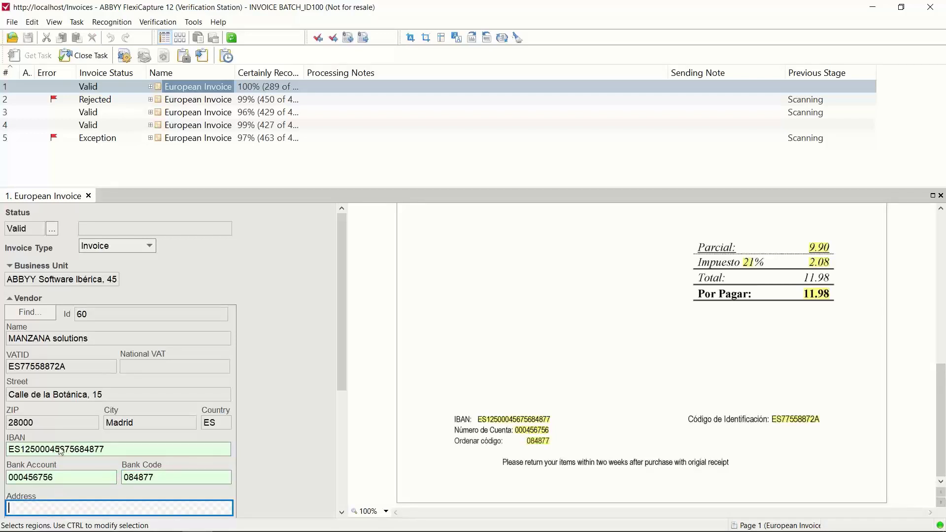
click(10, 300)
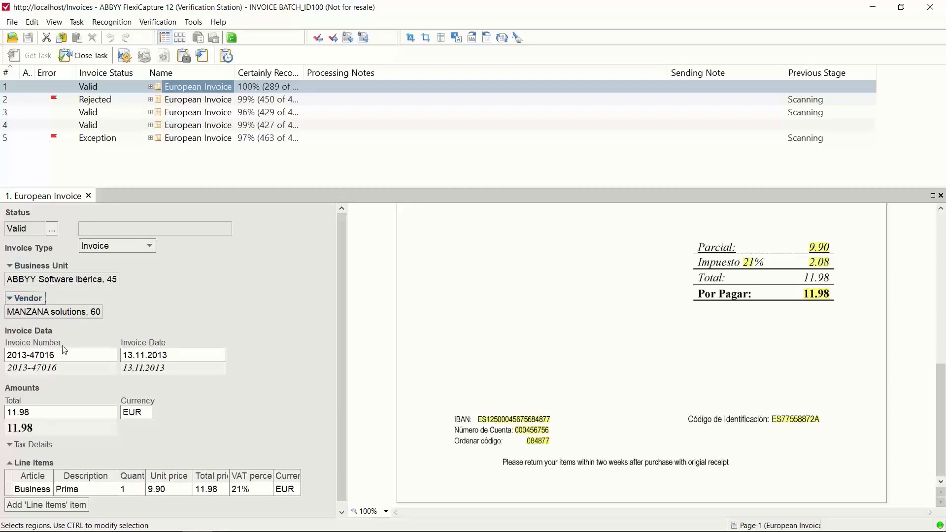
Step: Check the invoice number, invoice date and total amount against their regions on the invoice image
click(72, 355)
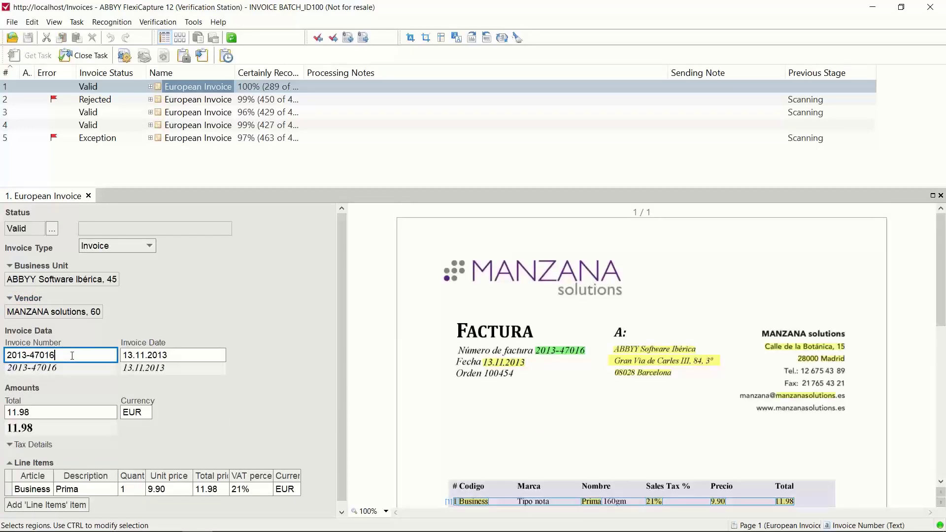
click(175, 355)
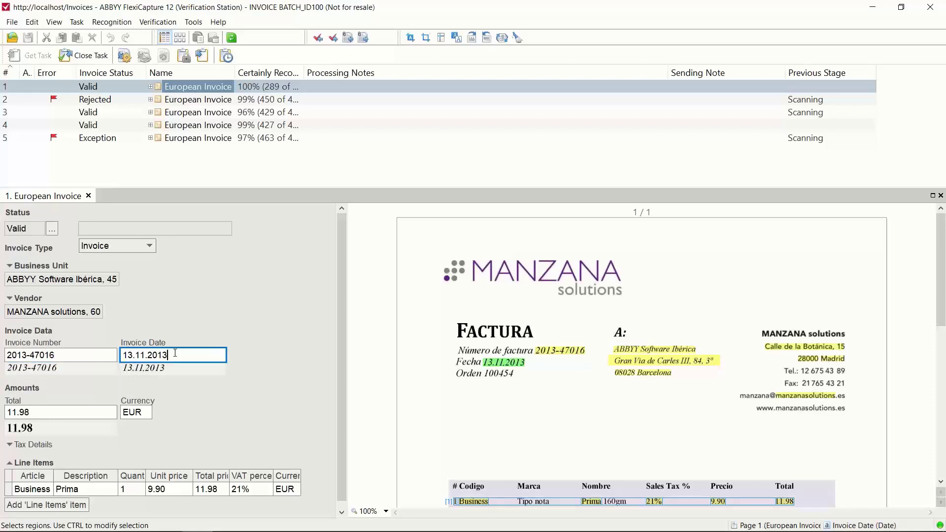
click(96, 410)
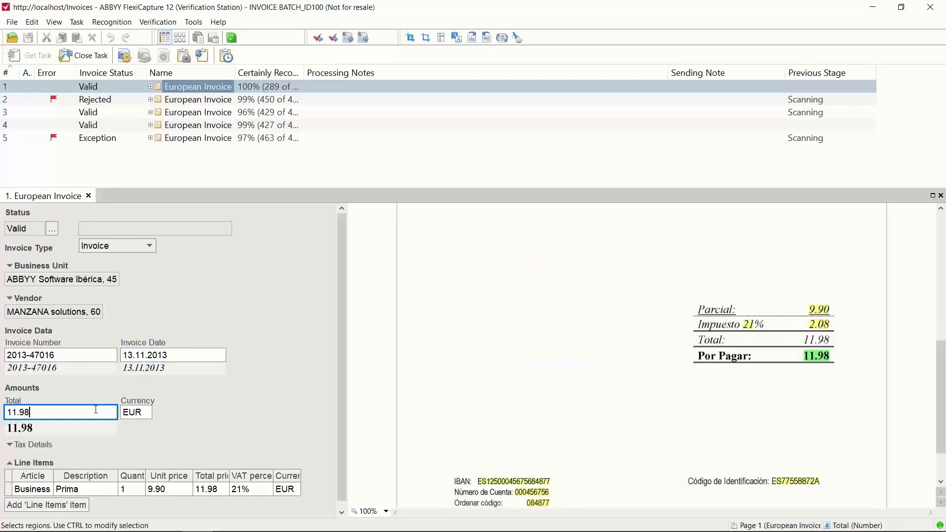
Step: Expand the Tax Details and check the first net value, tax and tax rate against the invoice image
scroll(96, 410, down, 1)
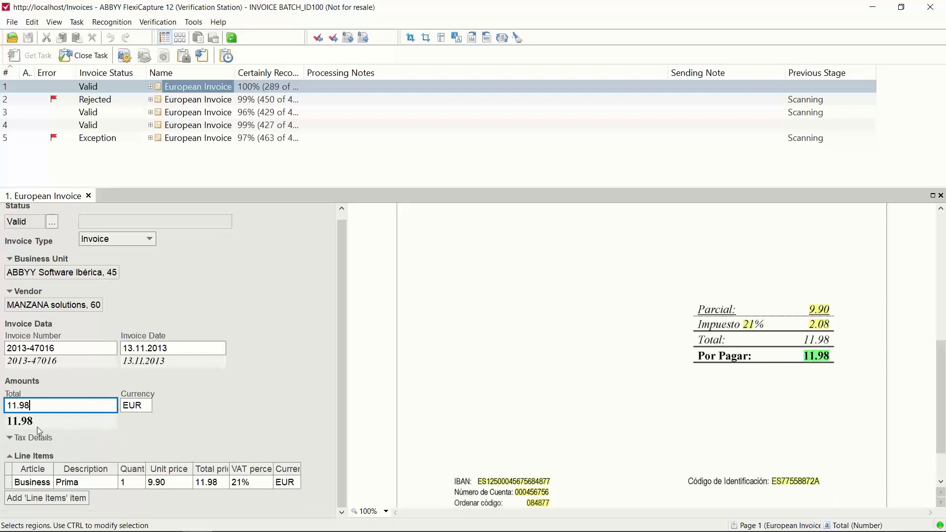
click(18, 435)
scroll(18, 436, down, 3)
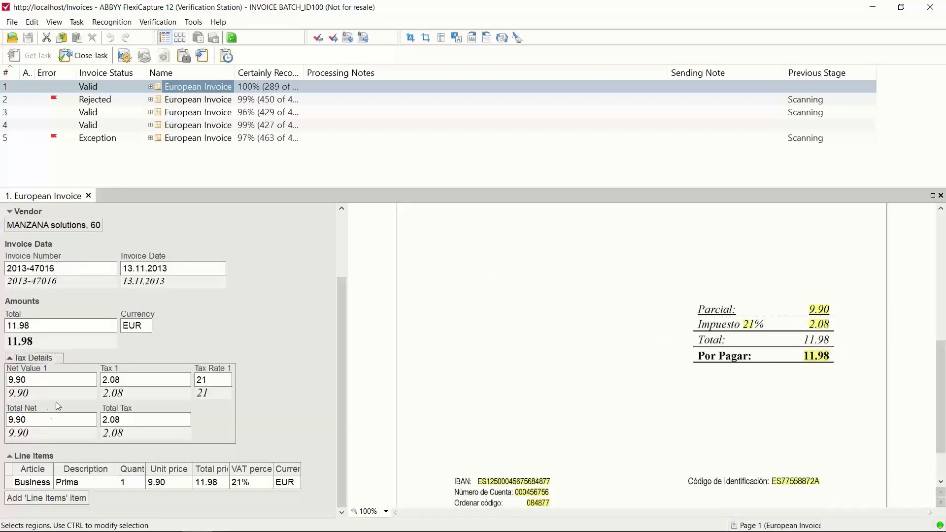
click(65, 381)
click(129, 380)
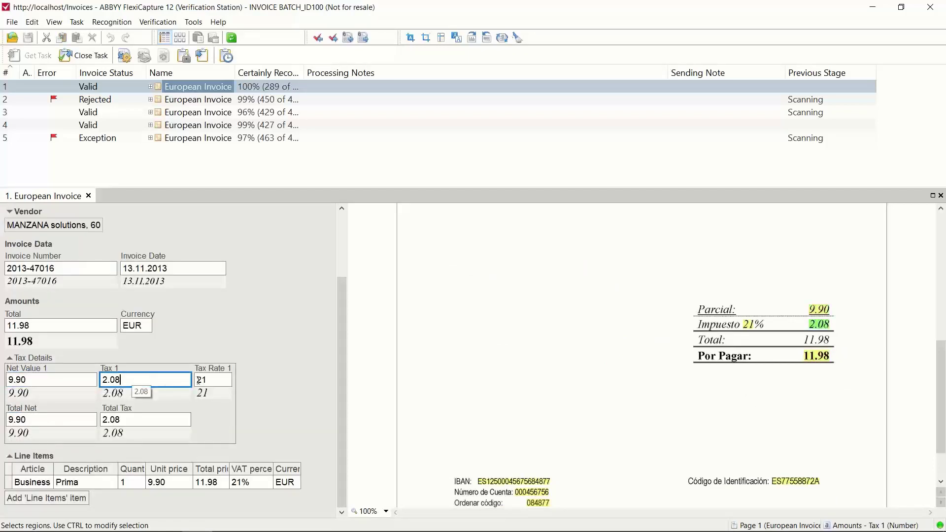
click(213, 380)
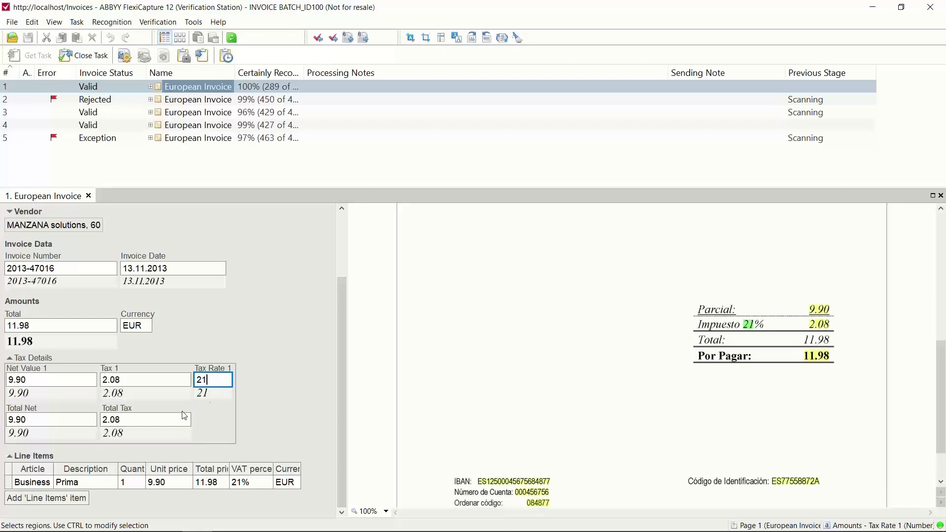
Step: Check the line item's article, description, quantity and unit price against the table on the invoice image
click(44, 482)
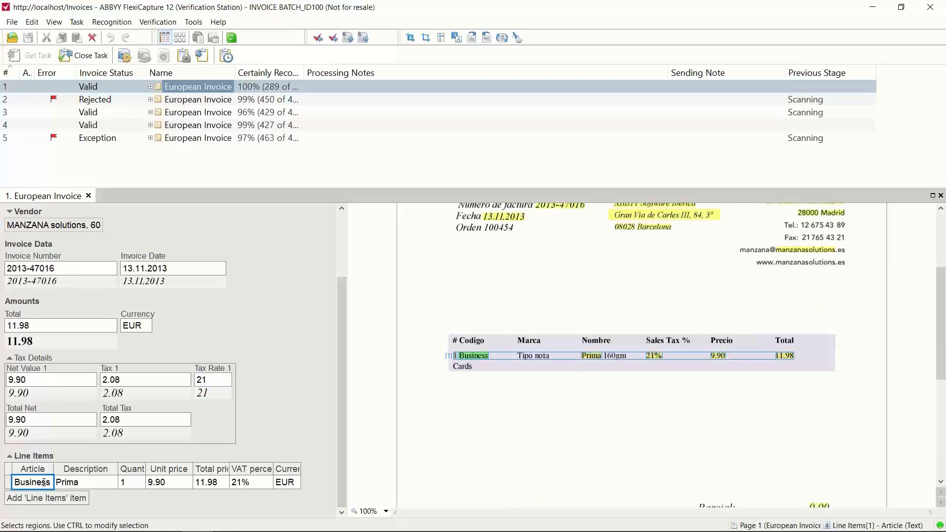
click(80, 486)
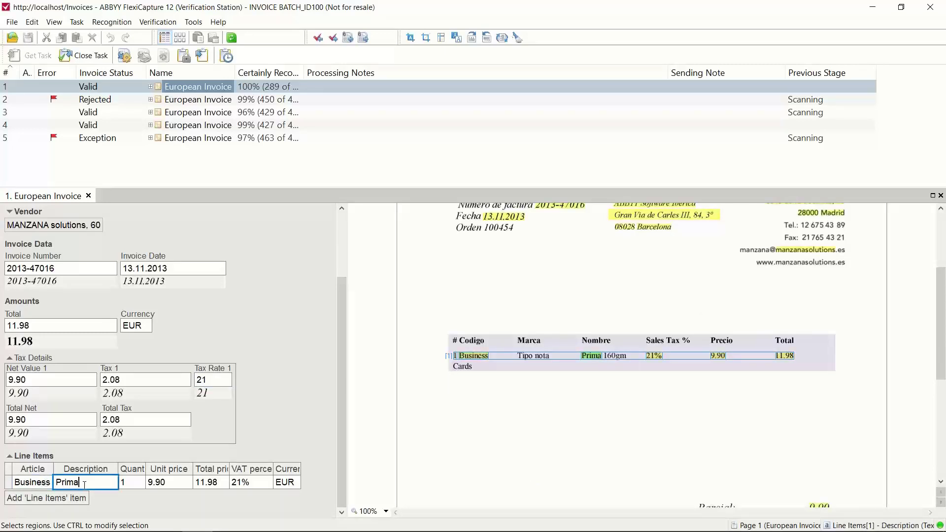
click(129, 484)
click(150, 484)
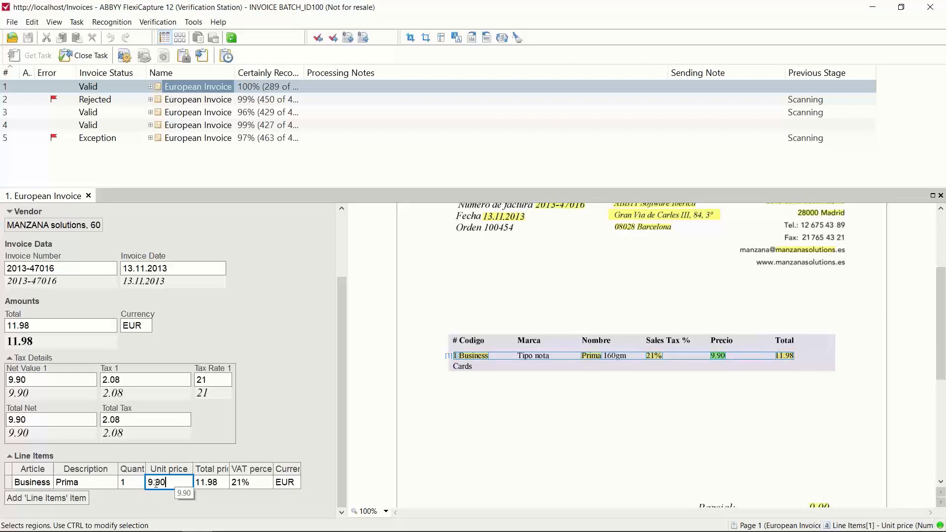
Step: Delete the line item's Description region and redraw it around "Prima 160gm" in the invoice table's Nombre column
click(107, 483)
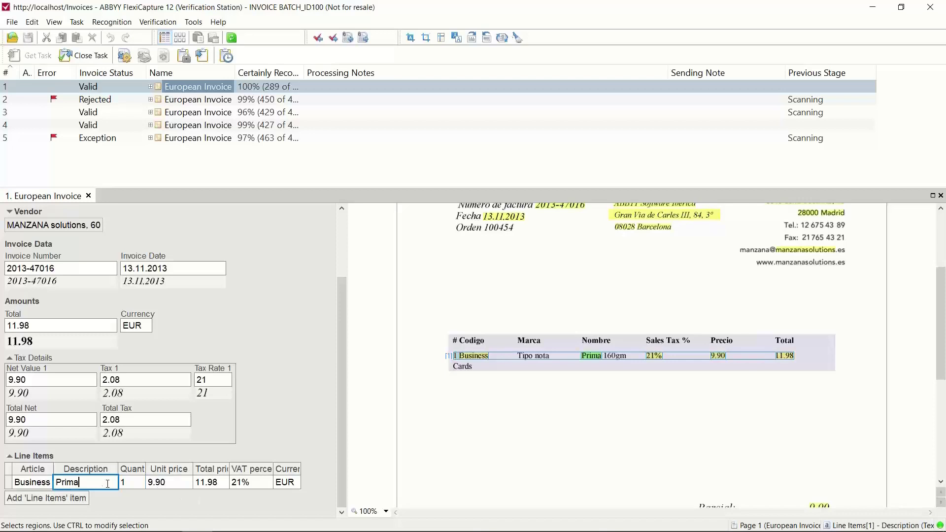
click(387, 512)
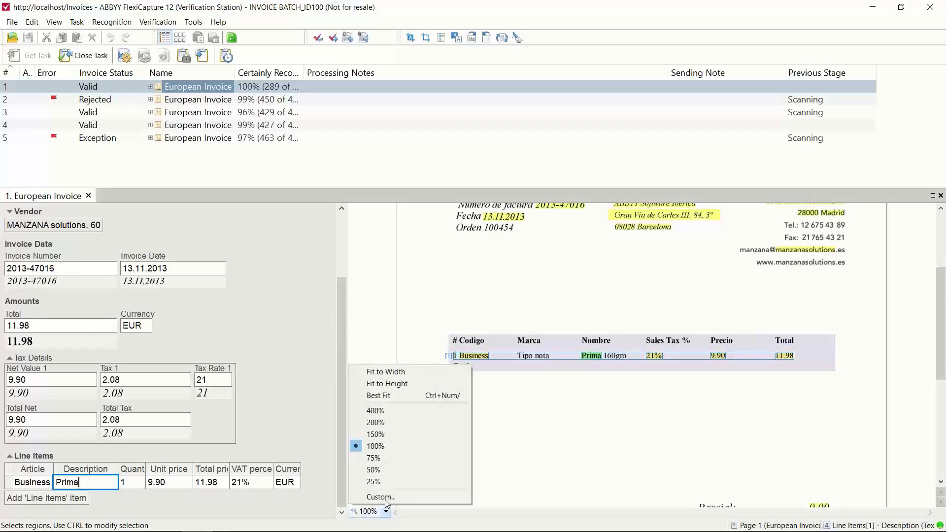
click(379, 437)
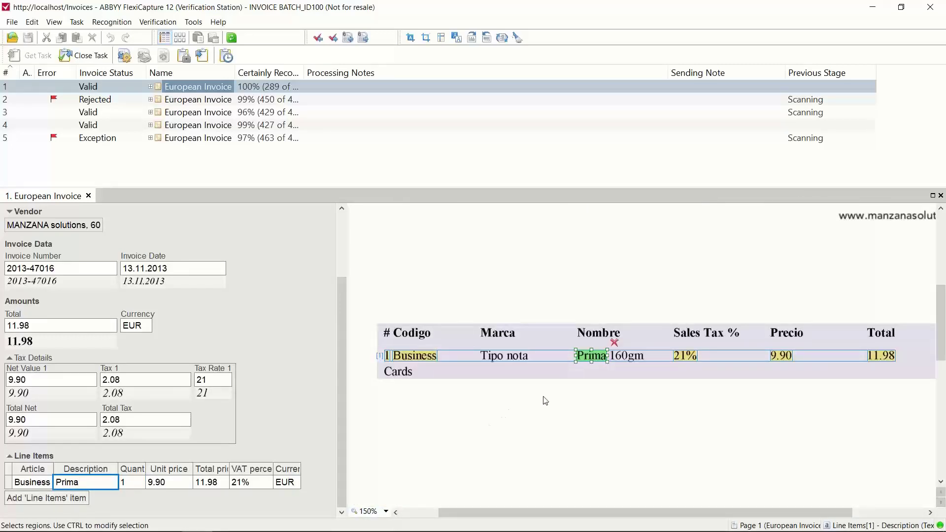
click(614, 343)
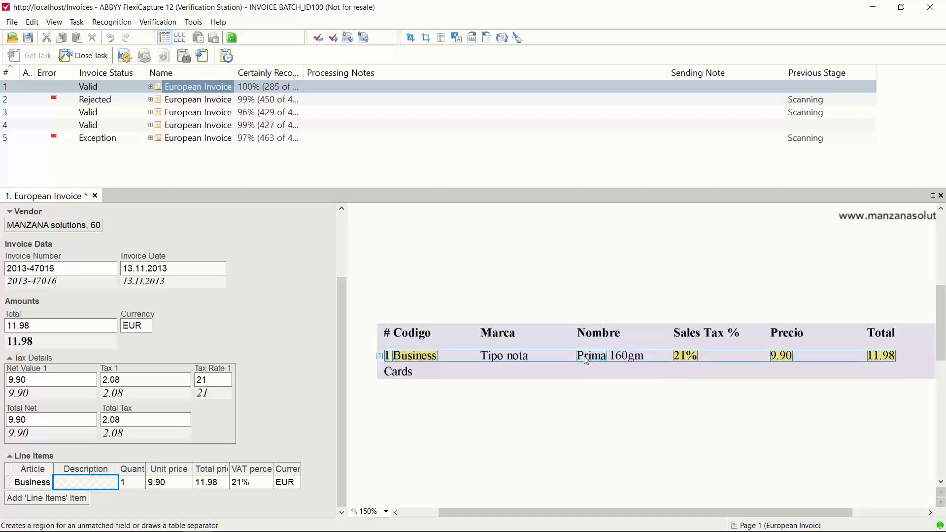
drag(579, 354, 624, 359)
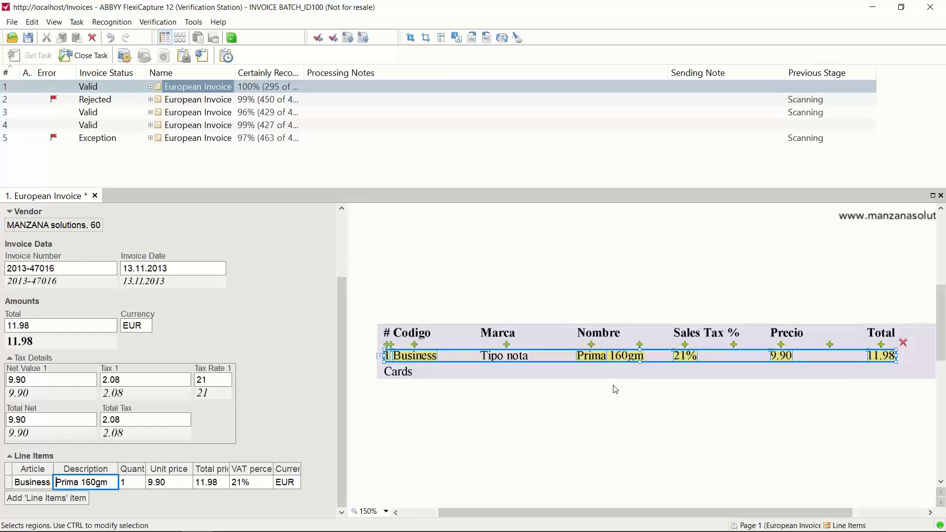
Step: Set the invoice image's zoom to 100% and view the top of the page
click(386, 512)
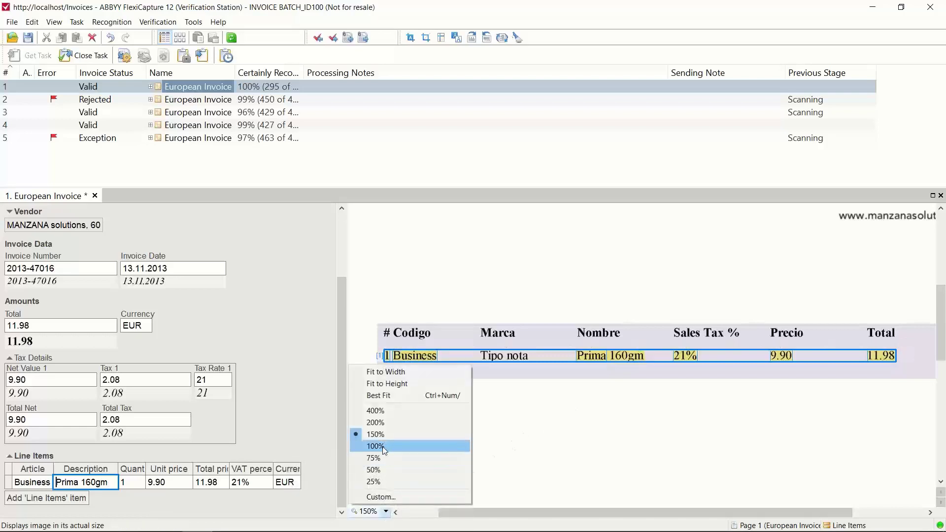
click(383, 447)
scroll(385, 451, up, 2)
scroll(385, 451, up, 1)
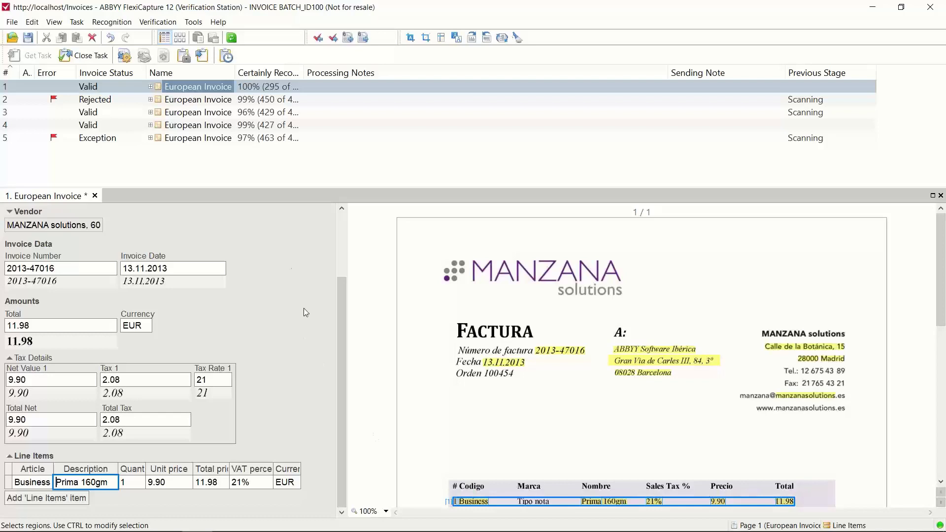
Step: Open the program options and set the Error frame color to orange
click(194, 26)
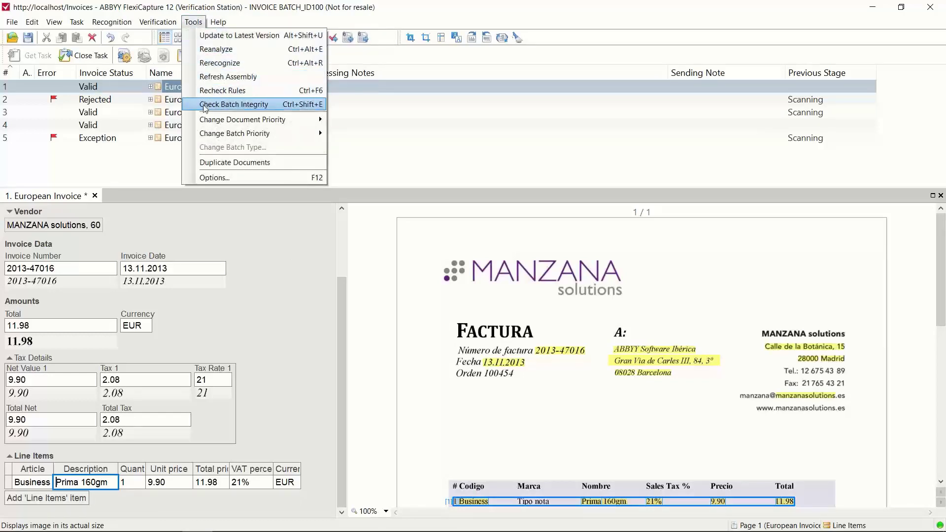
click(207, 178)
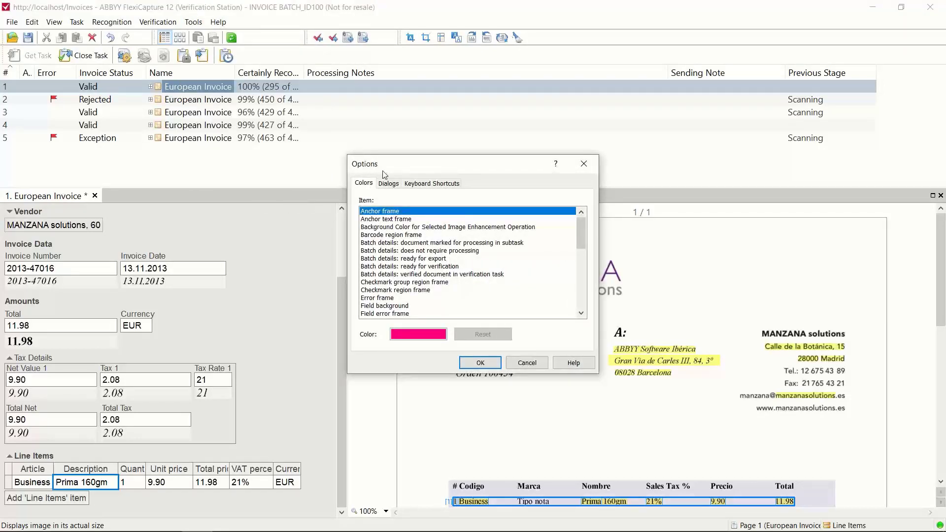
drag(393, 165, 181, 94)
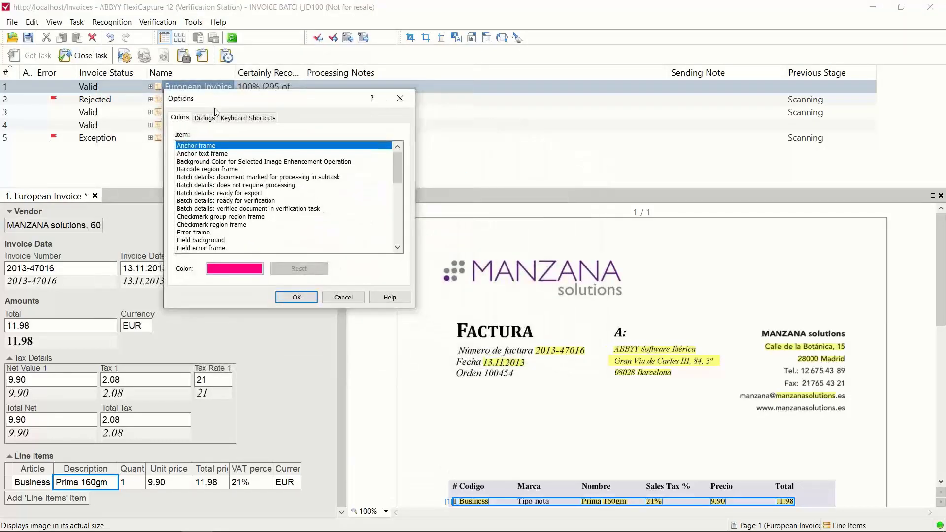
click(191, 233)
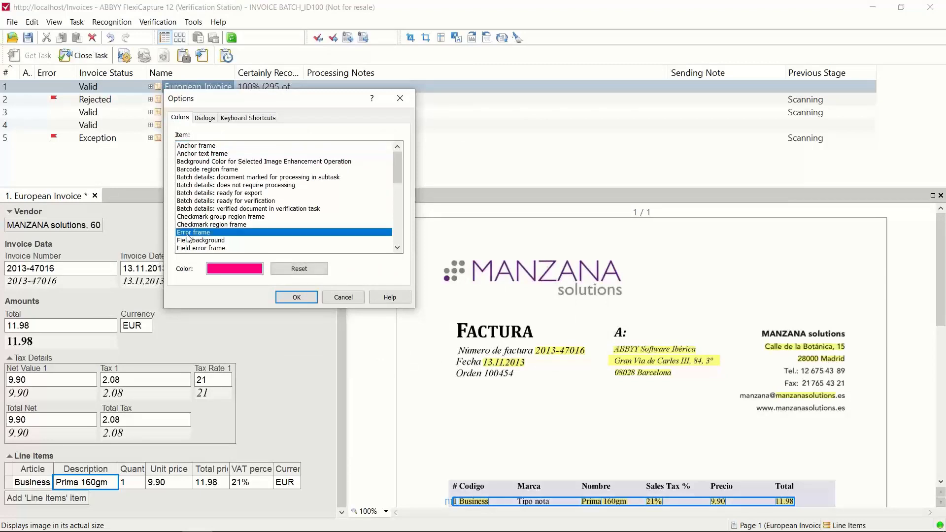
click(235, 274)
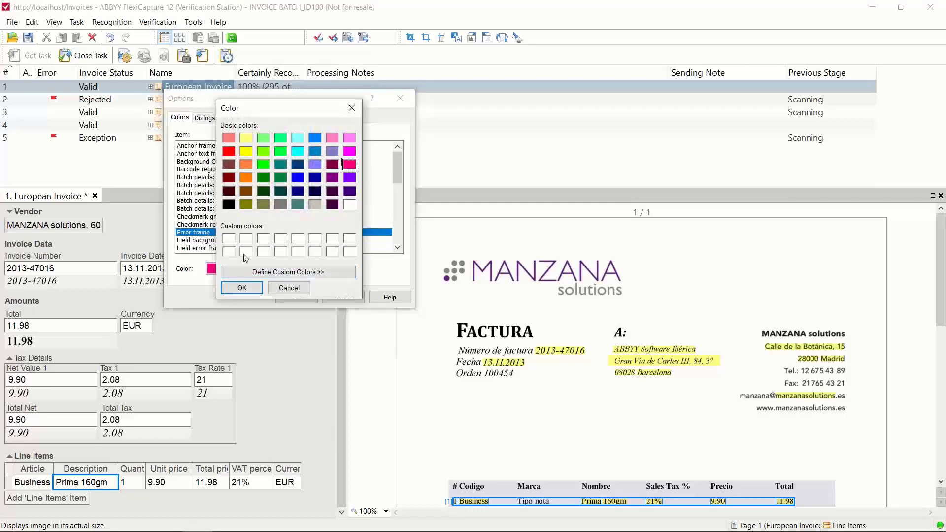
click(248, 179)
click(242, 289)
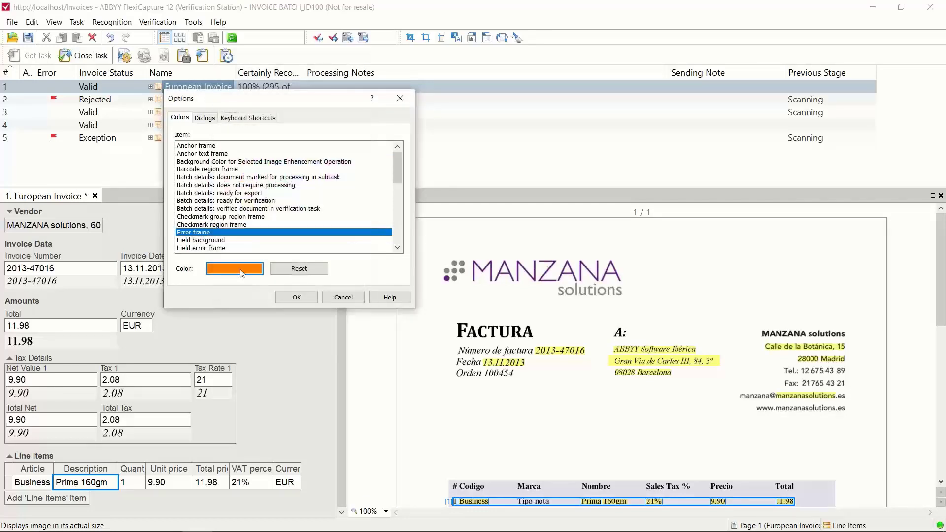
Step: Set the color of the Highlight unfocused field region item to light cyan
scroll(230, 225, down, 2)
scroll(230, 225, down, 3)
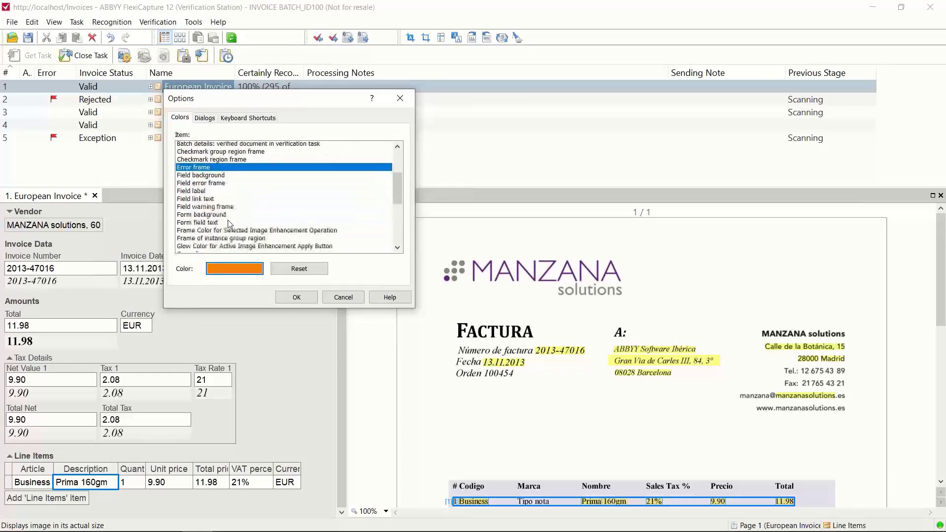
scroll(230, 224, down, 2)
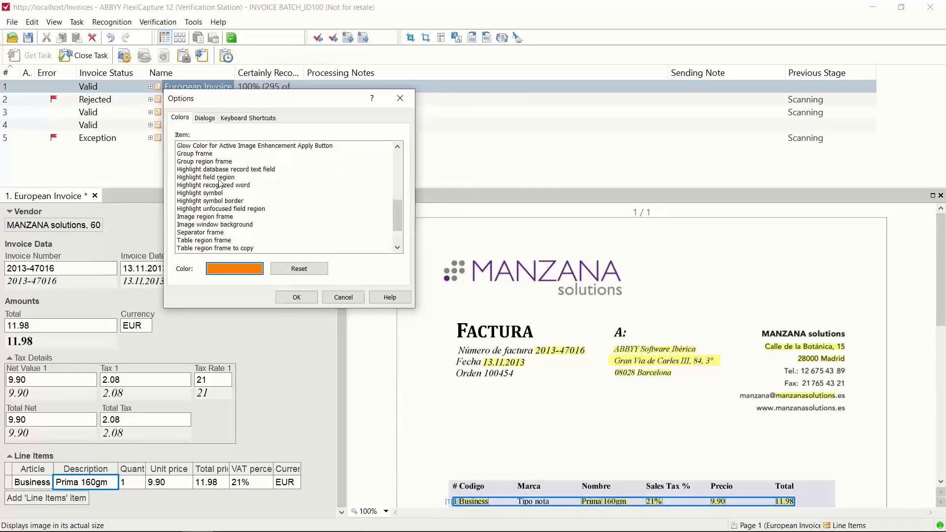
click(217, 209)
click(234, 276)
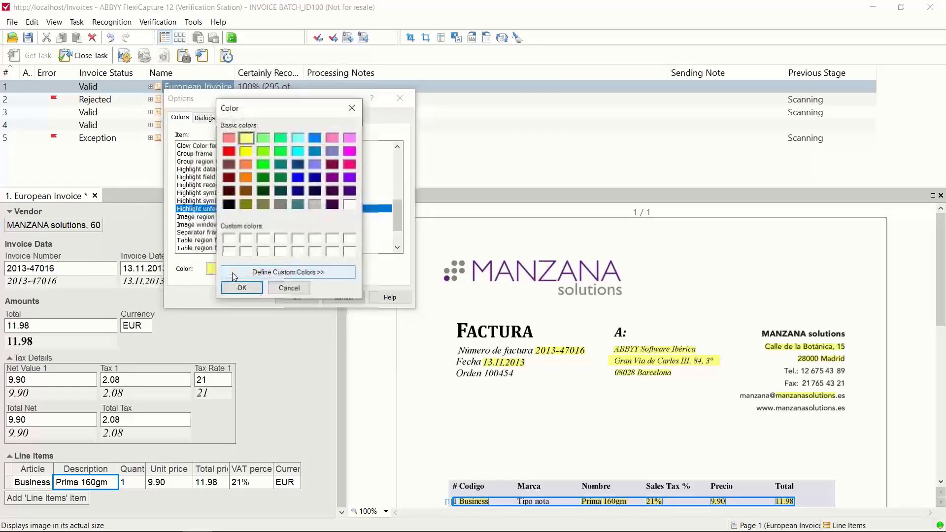
click(299, 139)
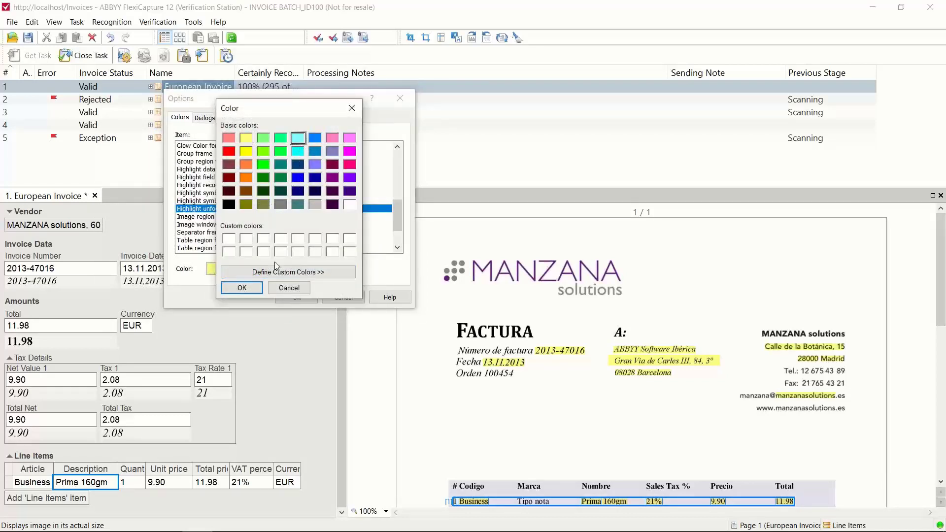
click(243, 289)
Step: Set the Highlight field region color to a custom magenta and apply the options
click(215, 178)
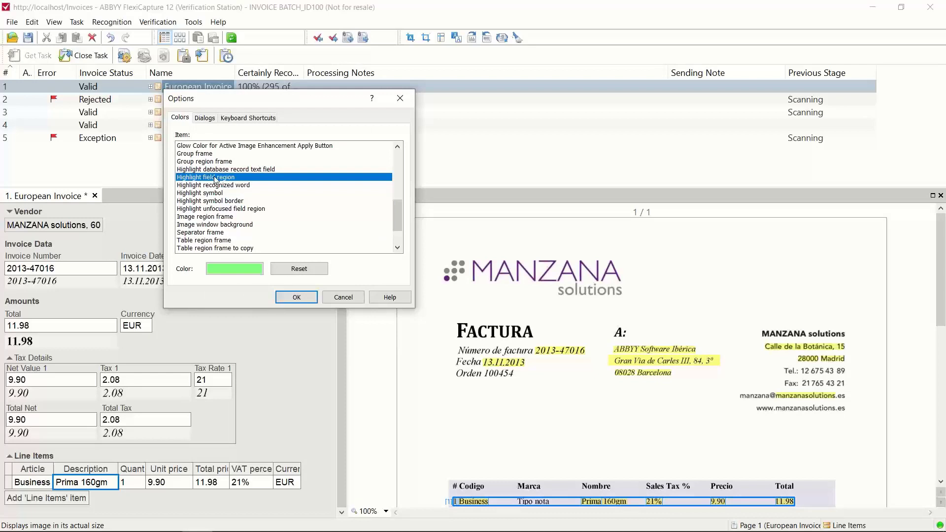
click(240, 271)
click(265, 271)
click(463, 131)
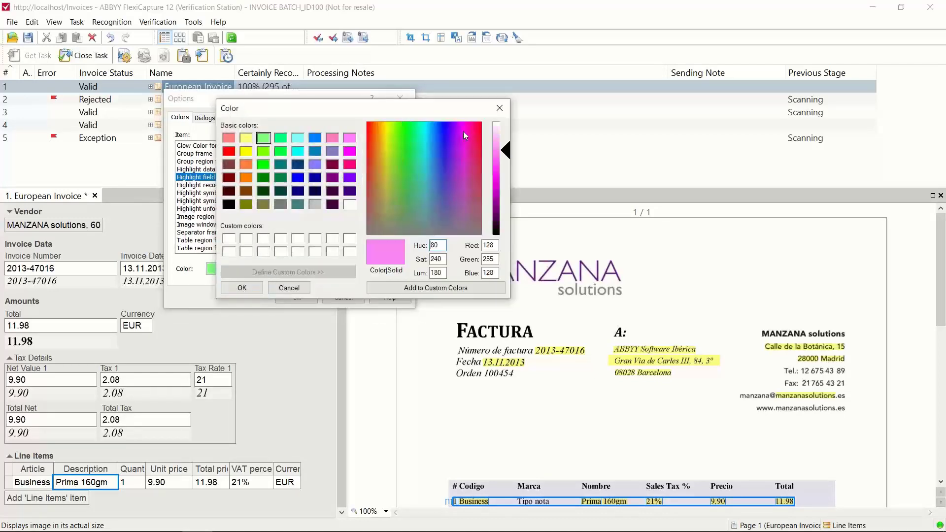
click(493, 156)
click(255, 288)
click(292, 299)
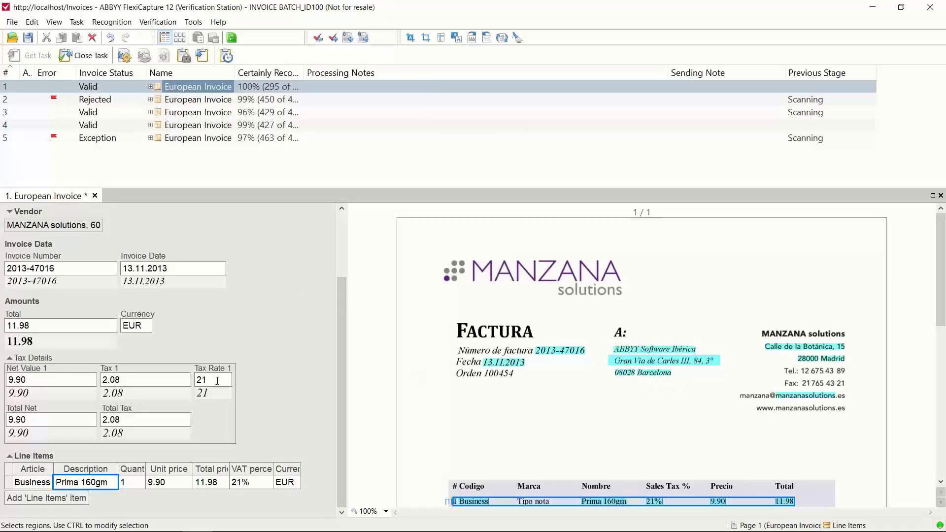
Step: Check the new highlight colors on the invoice image using the Invoice Date and Invoice Number fields
click(162, 268)
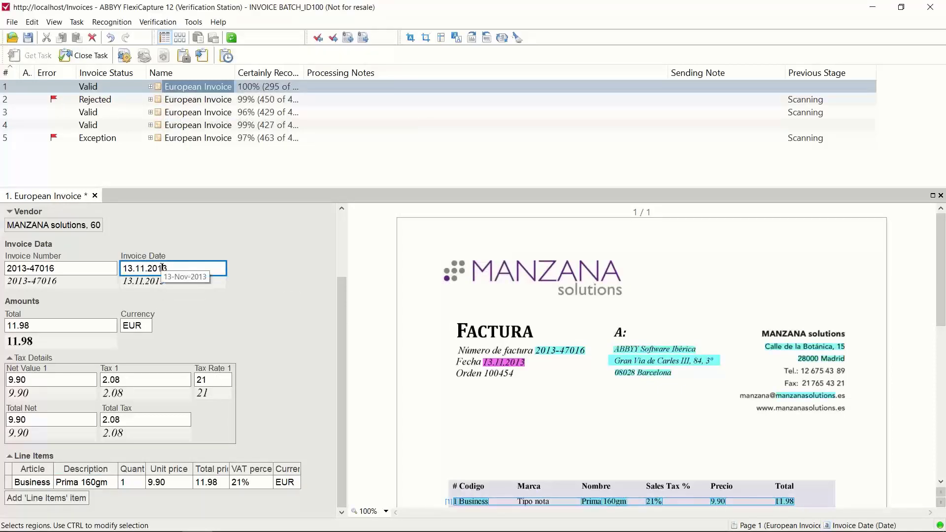
click(52, 268)
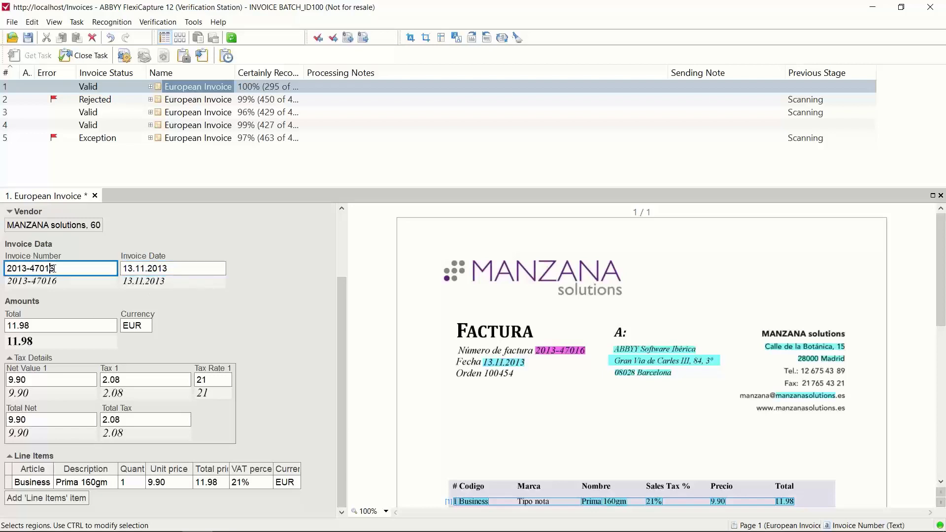
click(144, 269)
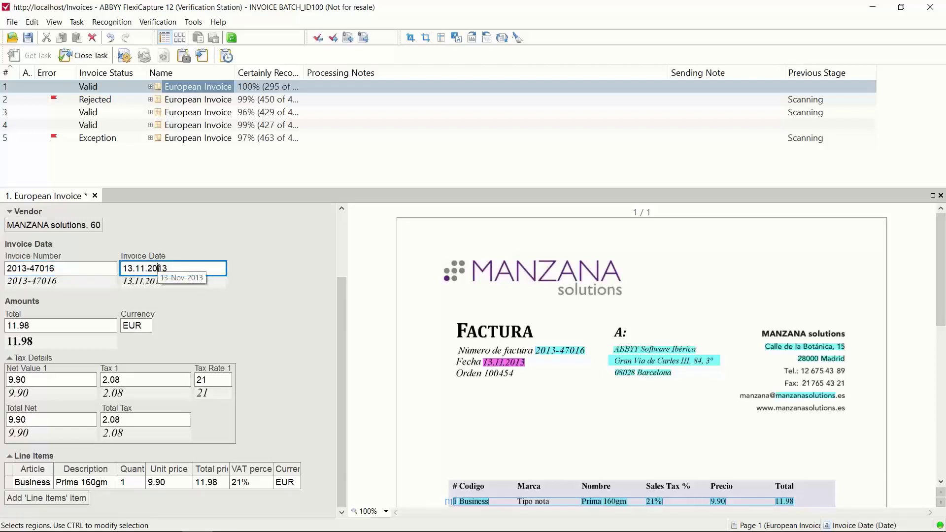